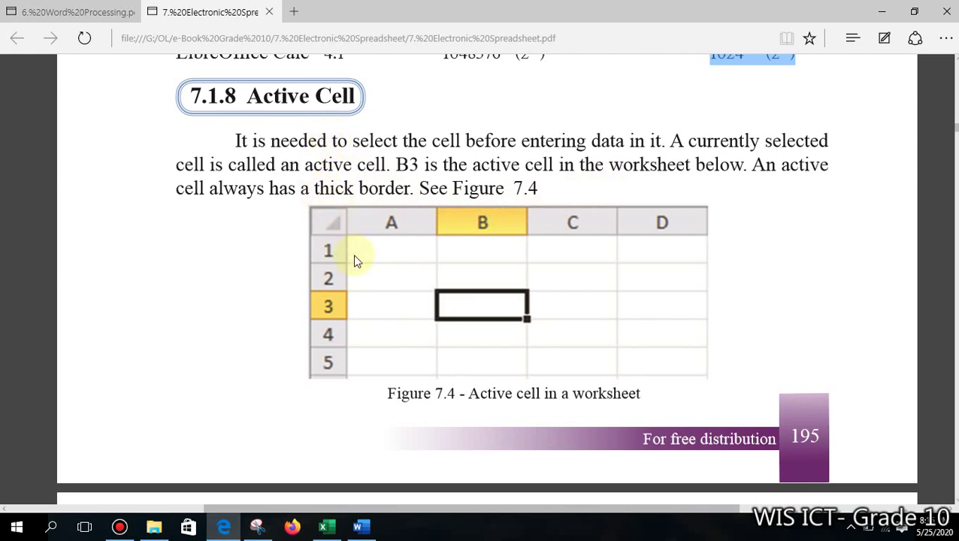
# Scroll the textbook PDF to the 7.2 scrolling-keys table, then switch to Excel's blank Book1
pyautogui.scroll(-5, 353, 254)
pyautogui.scroll(-2, 357, 256)
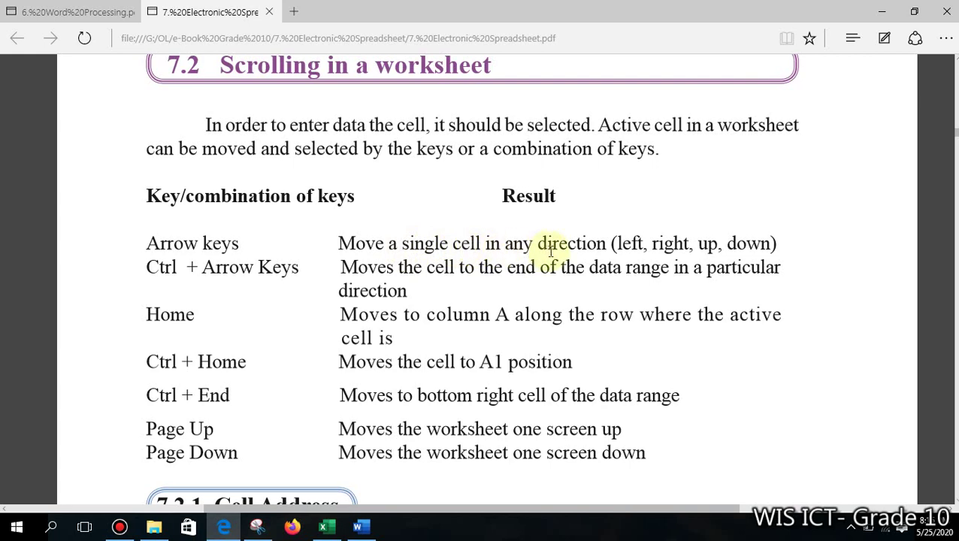
pyautogui.click(334, 529)
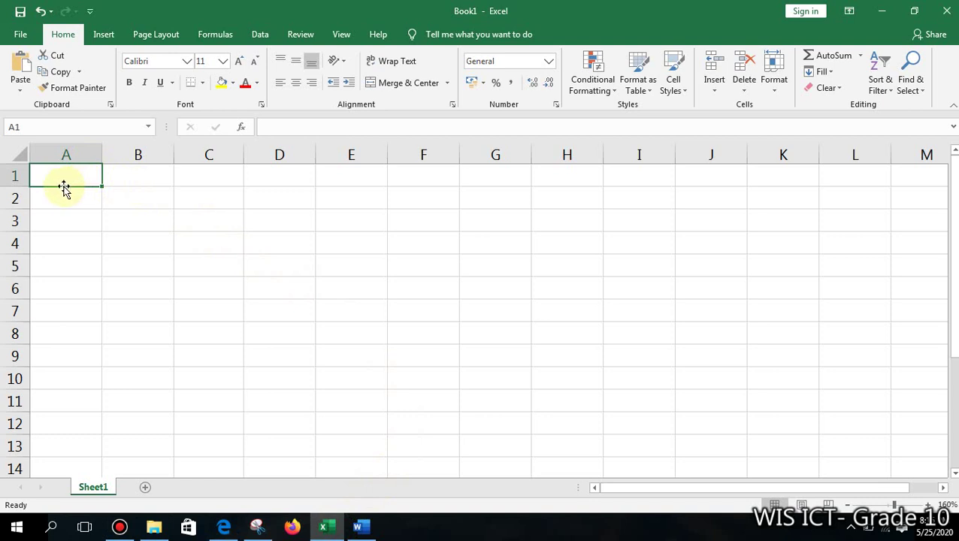
pyautogui.press('Right')
pyautogui.press('Right')
pyautogui.press('Right')
pyautogui.press('Right')
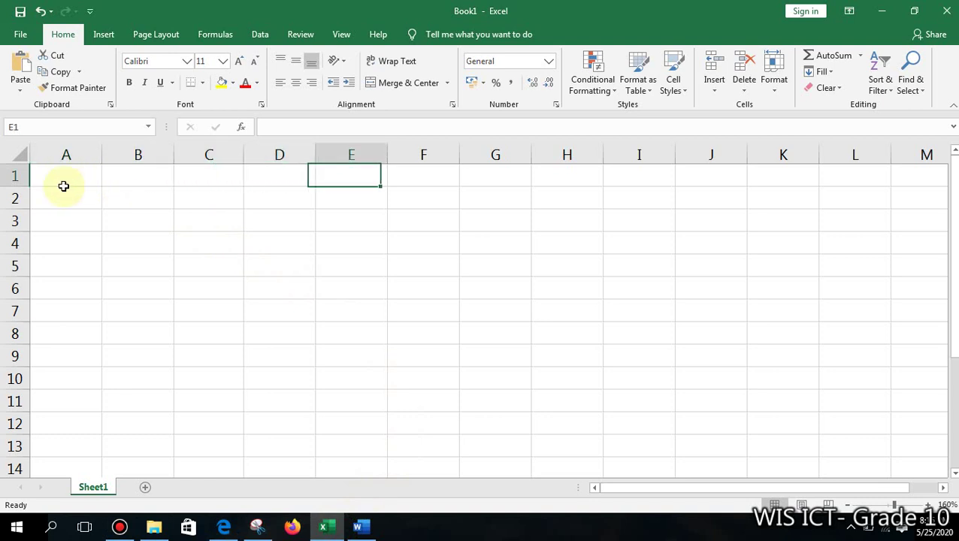
pyautogui.press('Right')
pyautogui.press('Right')
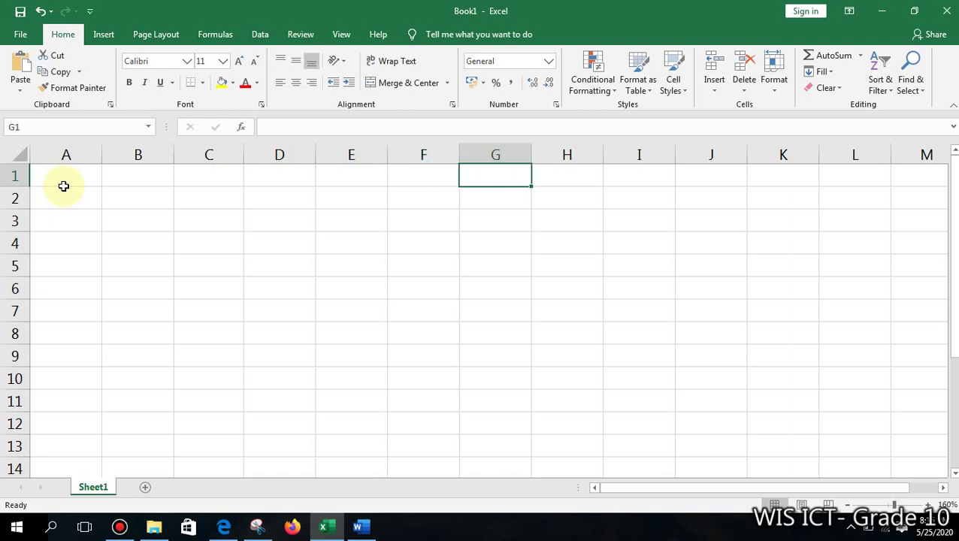
pyautogui.press('Down')
pyautogui.press('Down')
pyautogui.press('Down')
pyautogui.press('Down')
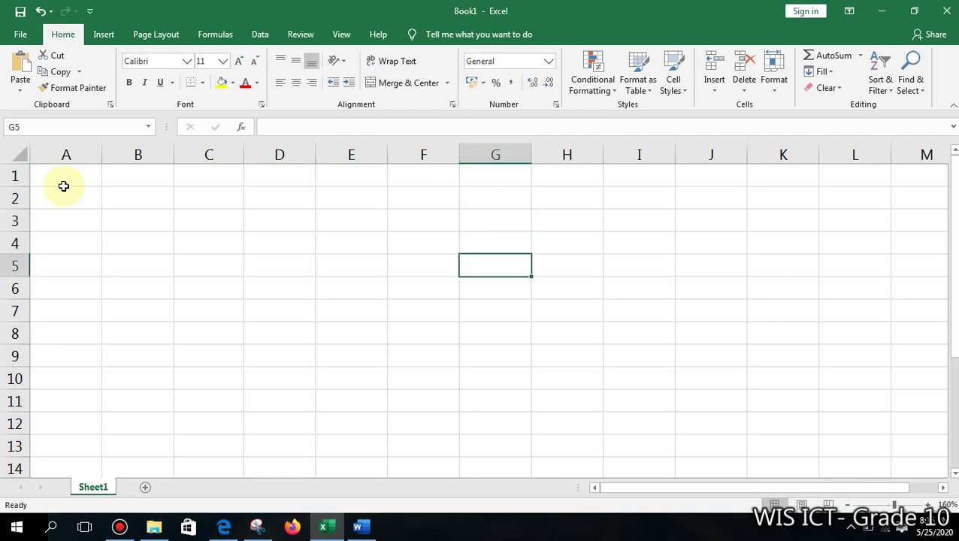
pyautogui.press('Left')
pyautogui.press('Left')
pyautogui.press('Left')
pyautogui.press('Left')
pyautogui.press('Left')
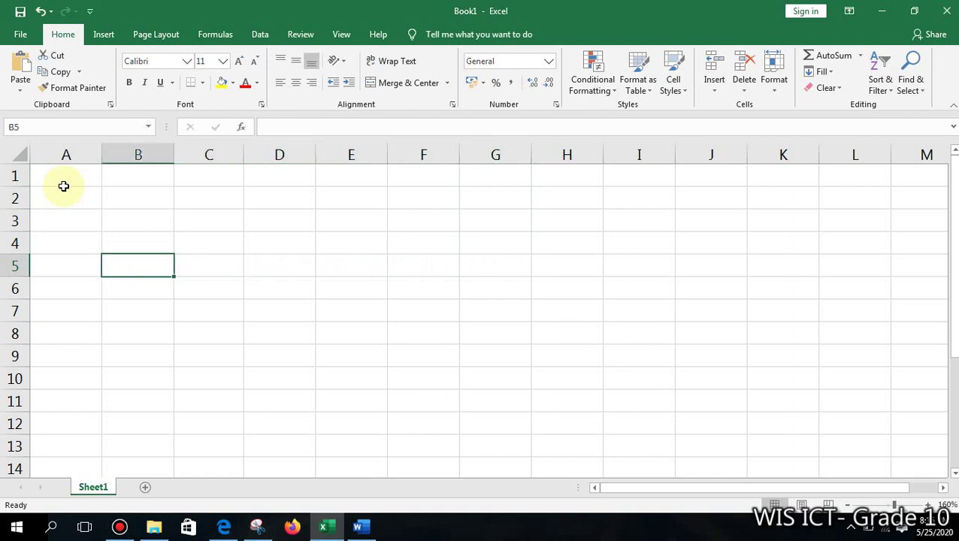
pyautogui.press('Left')
pyautogui.press('Up')
pyautogui.press('Up')
pyautogui.press('Up')
pyautogui.press('Up')
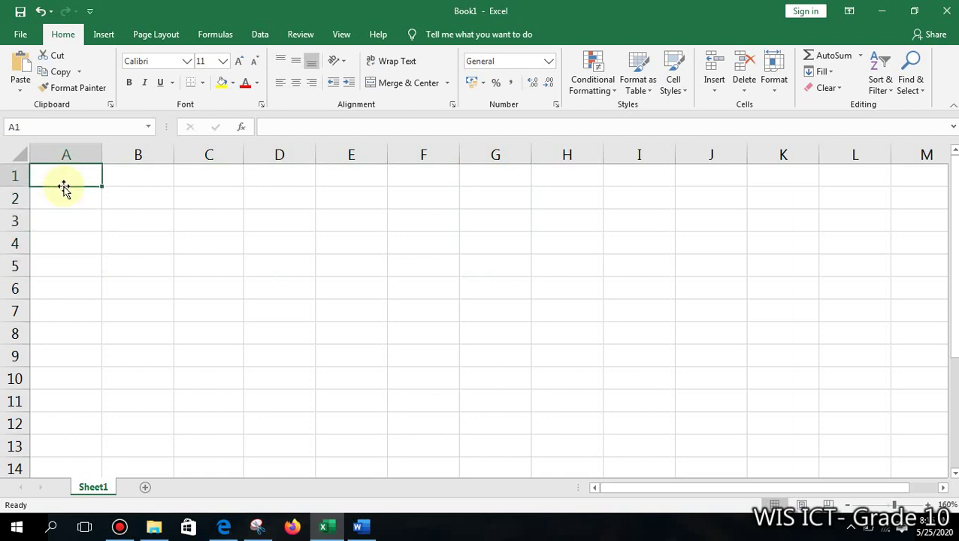
# Return to the Edge textbook and scroll to section 7.2.1 Cell Address with Figure 7.5
pyautogui.click(222, 528)
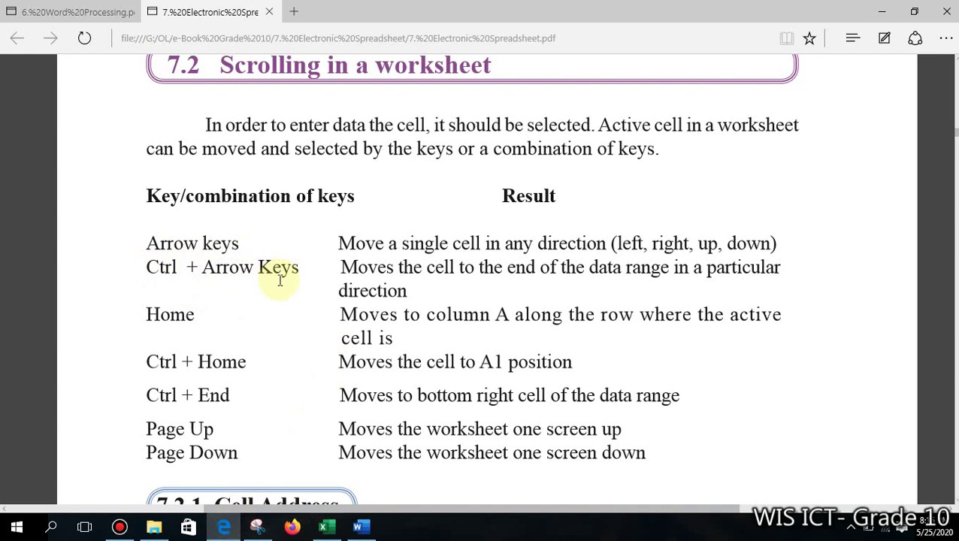
pyautogui.scroll(-2, 195, 323)
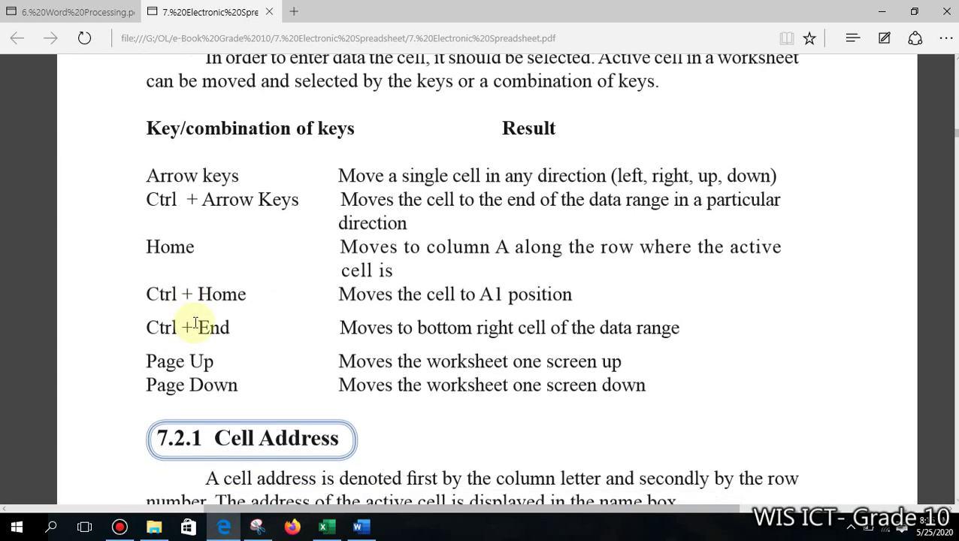
pyautogui.scroll(-8, 195, 325)
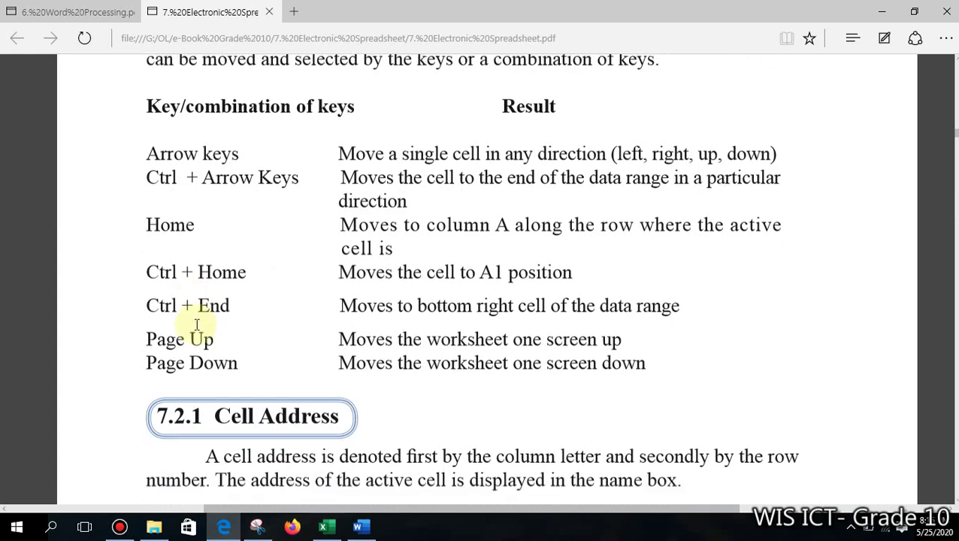
pyautogui.scroll(-1, 197, 325)
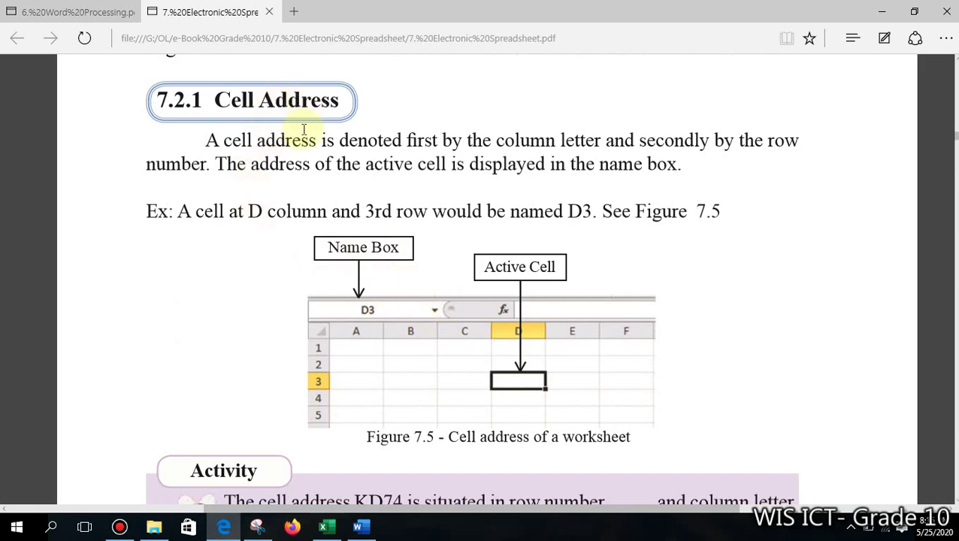
# Back in Excel, make C2 then A1 active, and select the range A1:A3
pyautogui.click(328, 527)
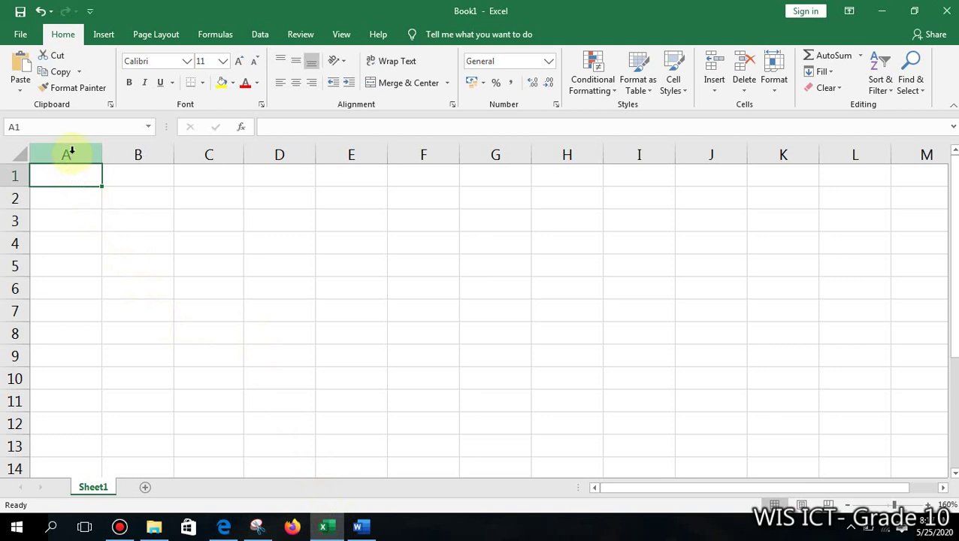
pyautogui.click(208, 197)
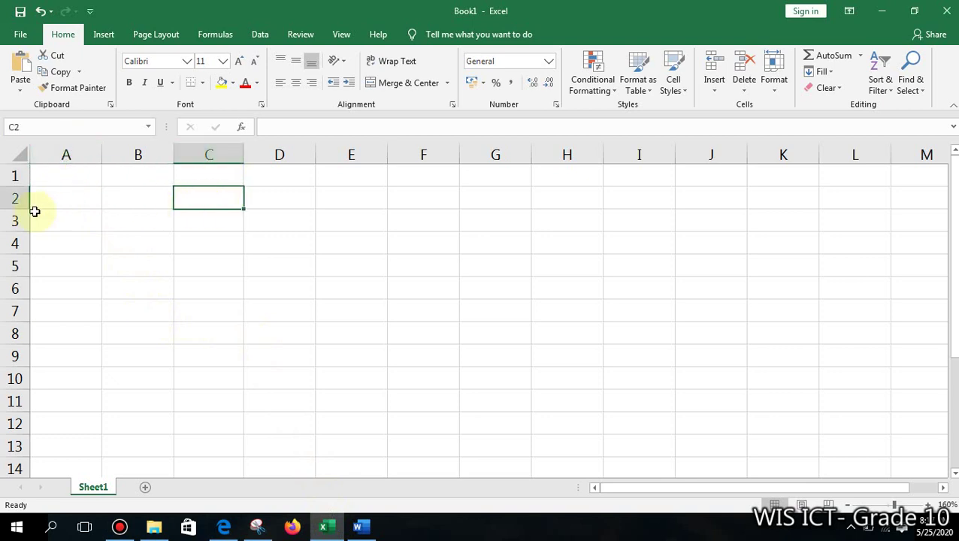
pyautogui.click(65, 175)
pyautogui.moveTo(66, 176); pyautogui.dragTo(64, 216)
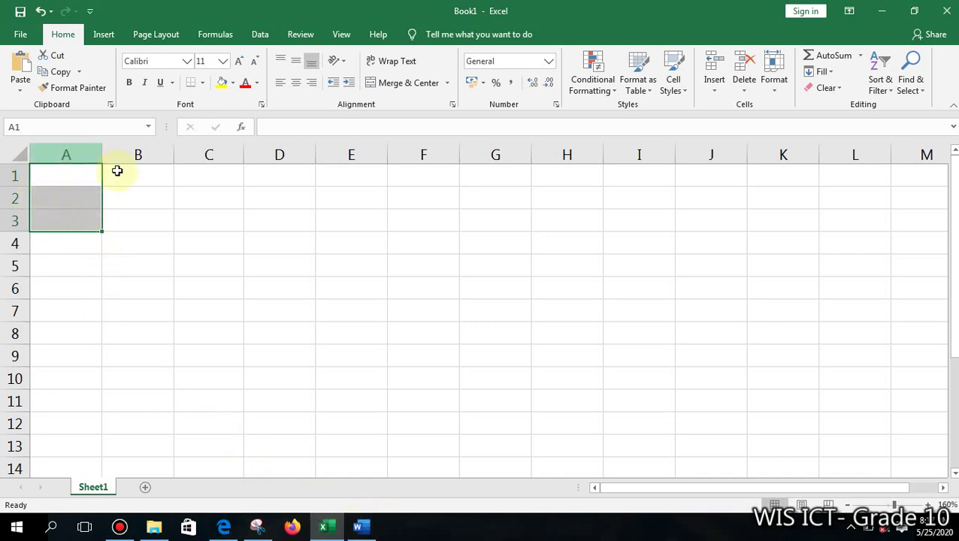
# View the A1:A3 range example in Word's Document1, then return to Excel
pyautogui.click(360, 525)
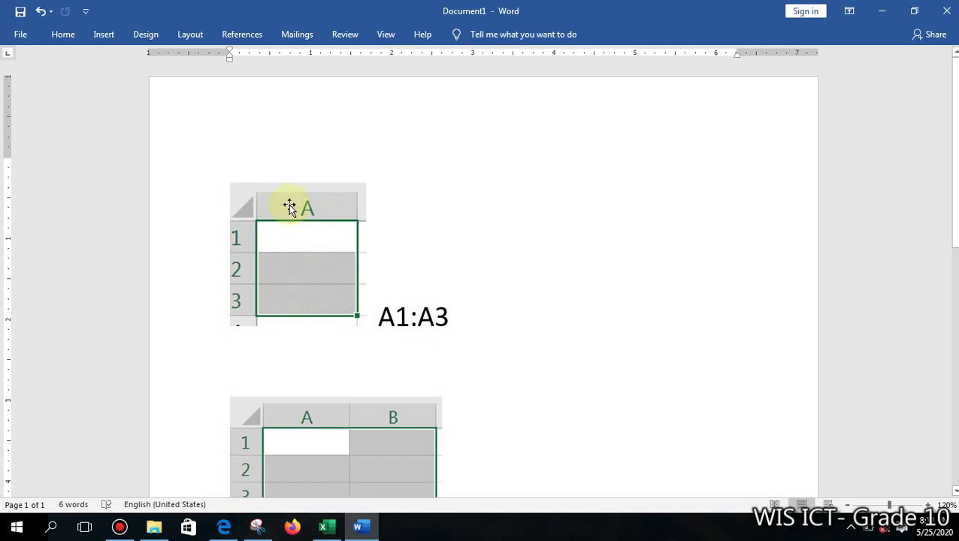
pyautogui.click(325, 528)
# Select C1:C3, then B5:B9, and glance at the Word notes before returning to Excel
pyautogui.moveTo(226, 175); pyautogui.dragTo(225, 219)
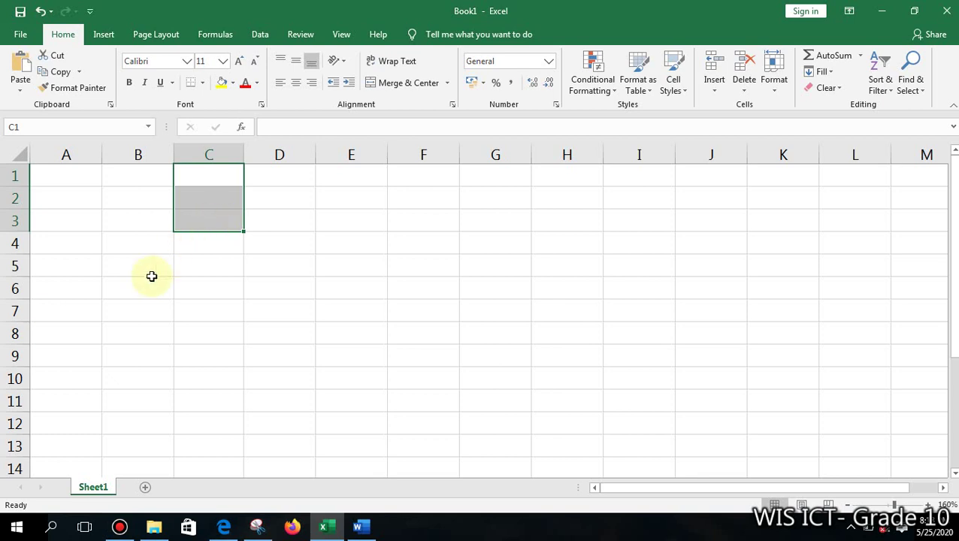
pyautogui.moveTo(152, 265); pyautogui.dragTo(155, 362)
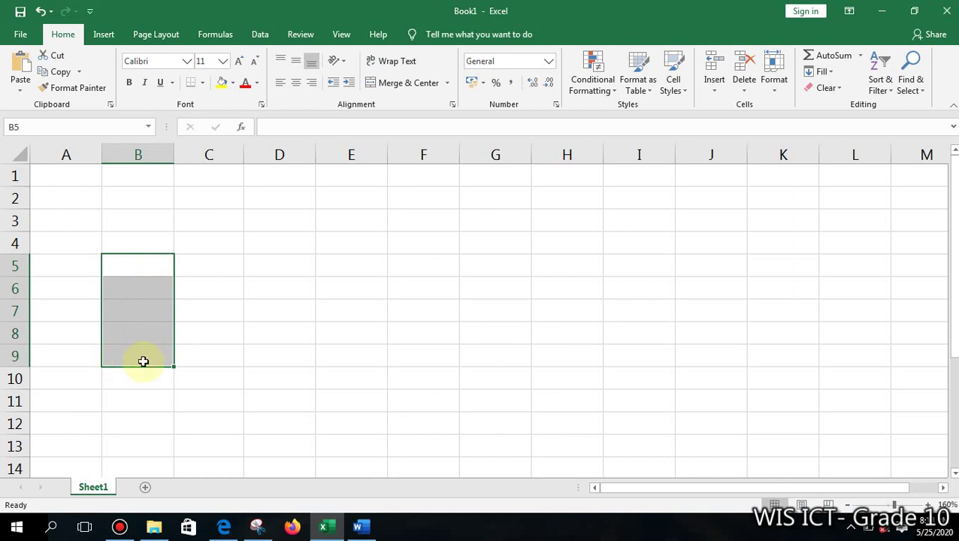
pyautogui.click(360, 529)
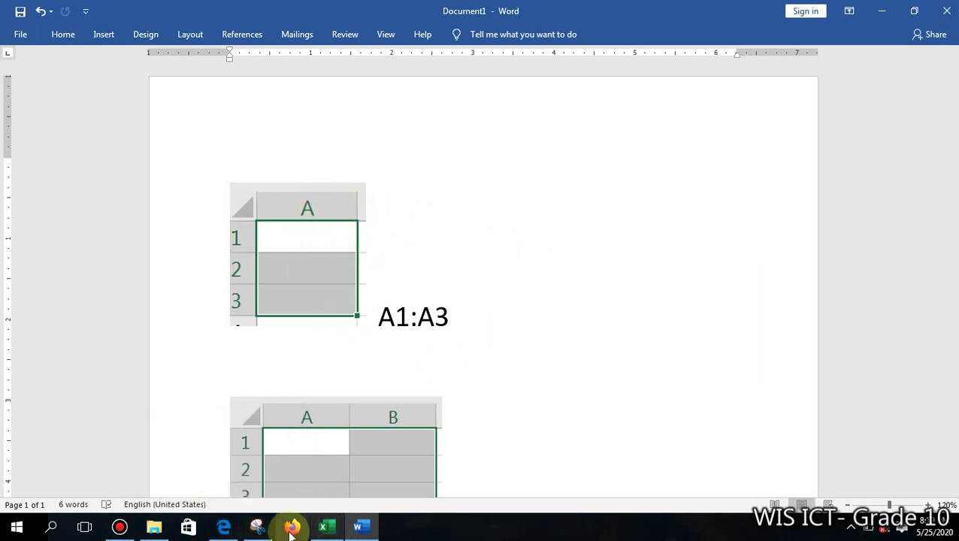
pyautogui.click(333, 527)
# Select B3, then the block A1:B3, and bring the Word notes forward
pyautogui.click(149, 221)
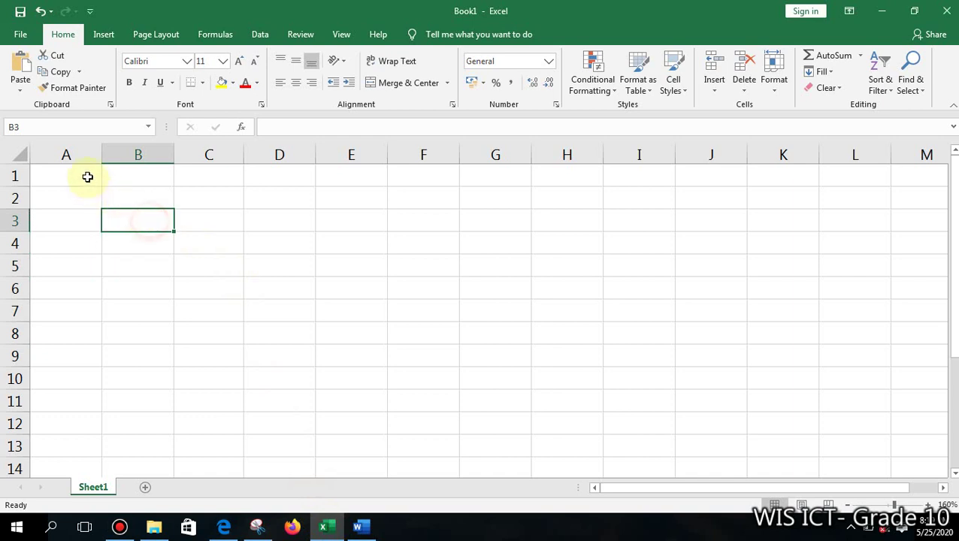
pyautogui.moveTo(70, 173); pyautogui.dragTo(135, 226)
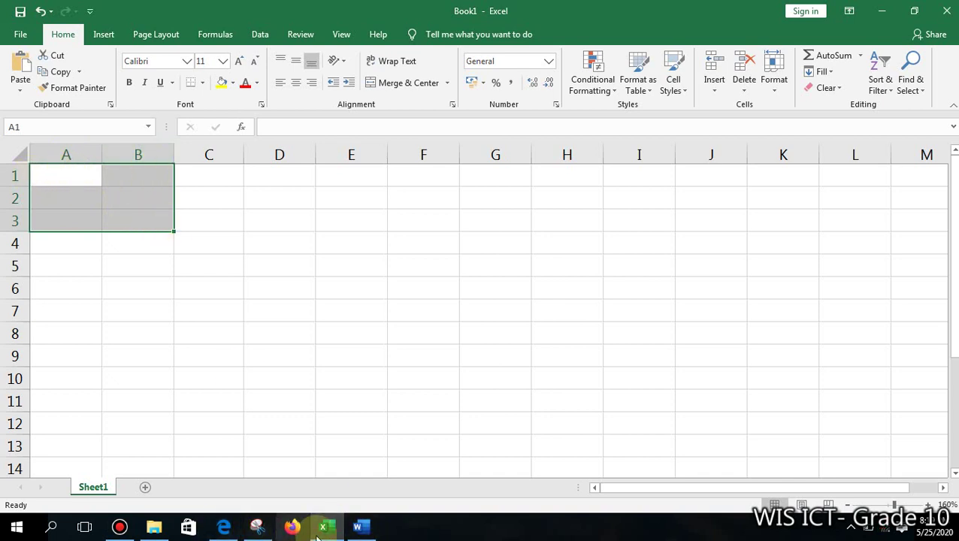
pyautogui.click(358, 526)
# Scroll the Word notes to show the A1:A3 and A1:B3 range examples
pyautogui.scroll(-3, 379, 337)
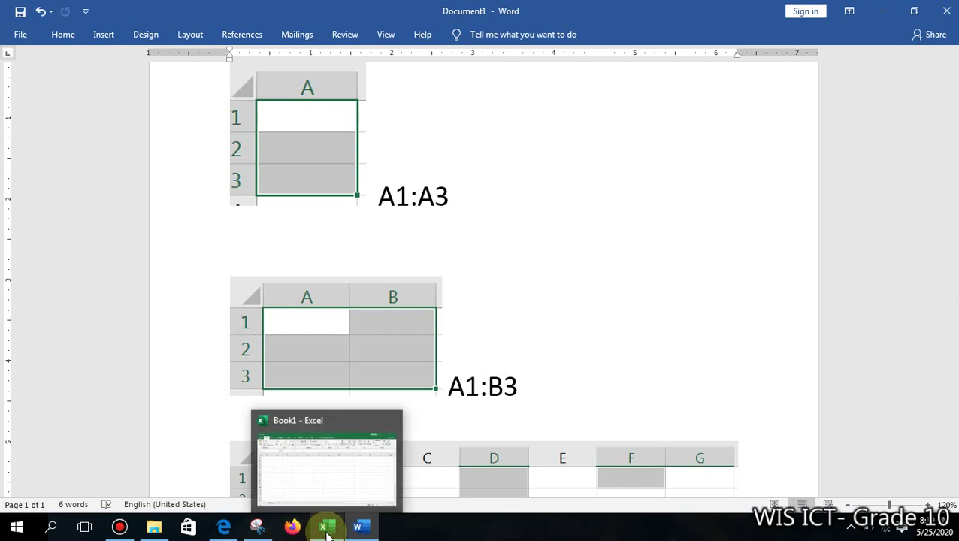
# Back in Excel, Ctrl-add D1:D3, F1 and G3 to the A1:B3 selection
pyautogui.click(325, 526)
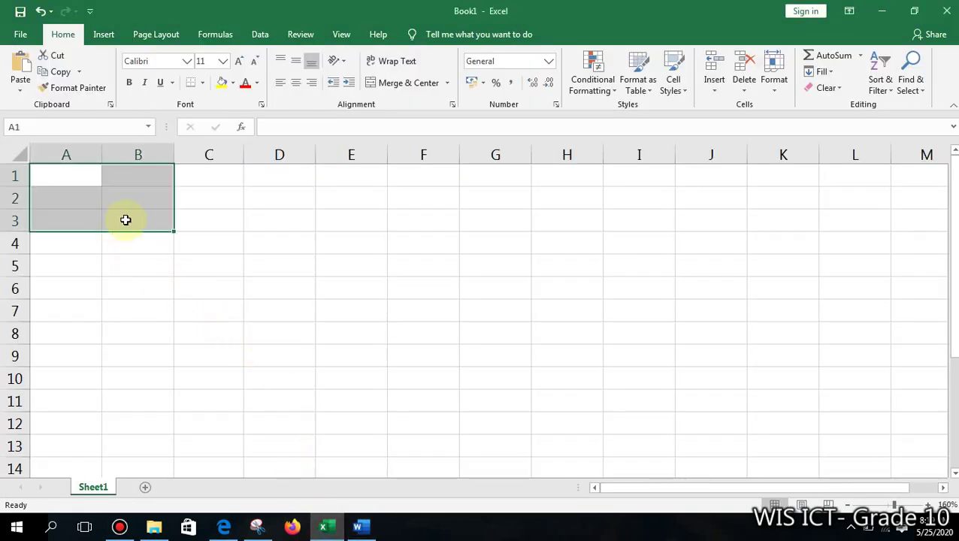
pyautogui.keyDown('ctrl'); pyautogui.moveTo(279, 173); pyautogui.dragTo(284, 218); pyautogui.keyUp('ctrl')
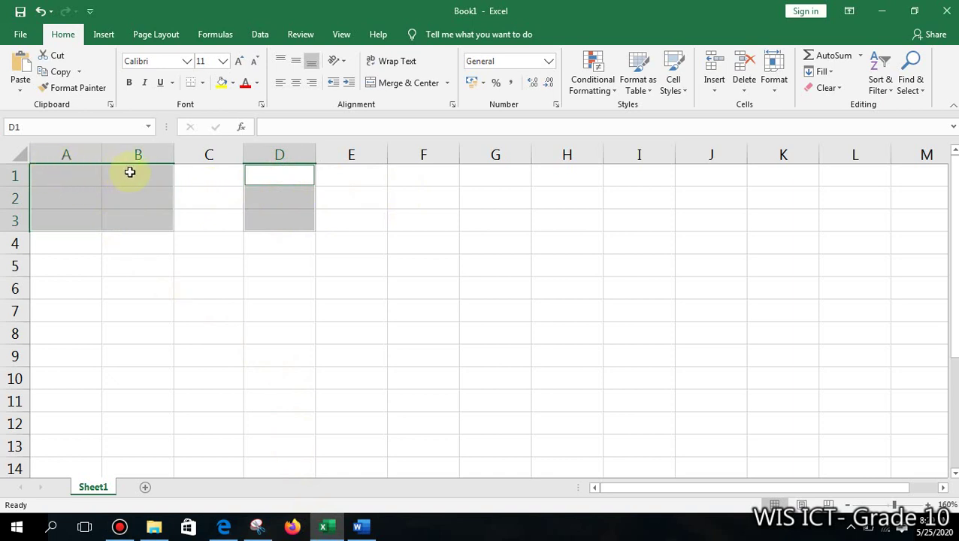
pyautogui.keyDown('ctrl'); pyautogui.click(412, 178); pyautogui.keyUp('ctrl')
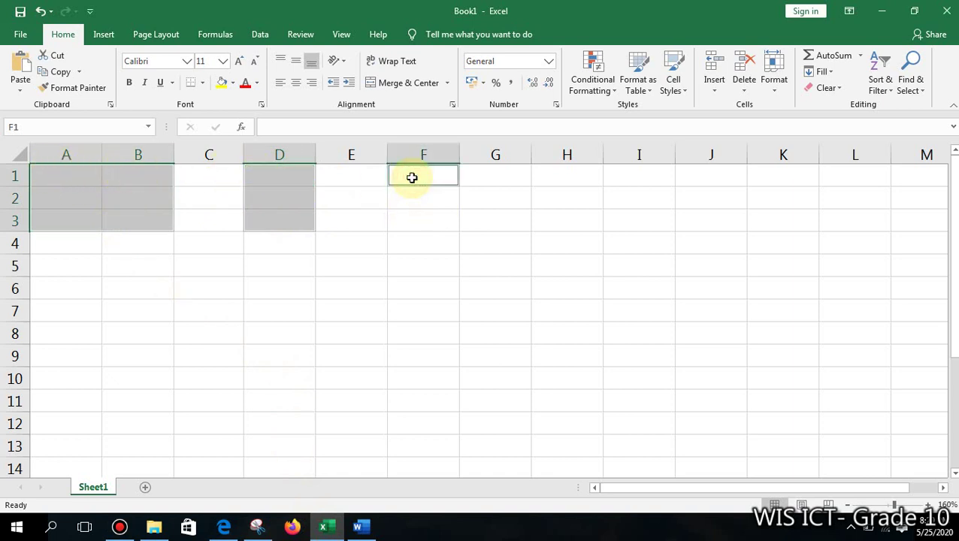
pyautogui.keyDown('ctrl'); pyautogui.click(494, 224); pyautogui.keyUp('ctrl')
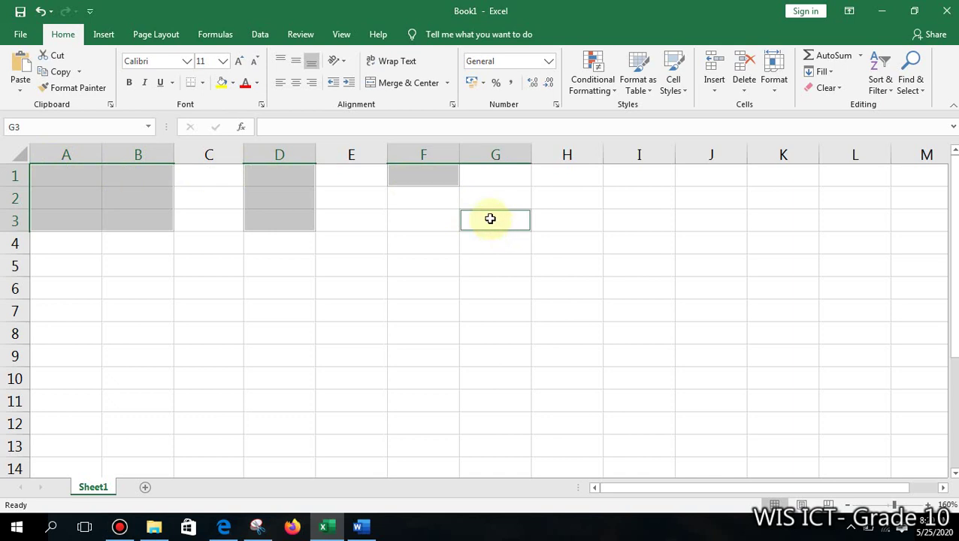